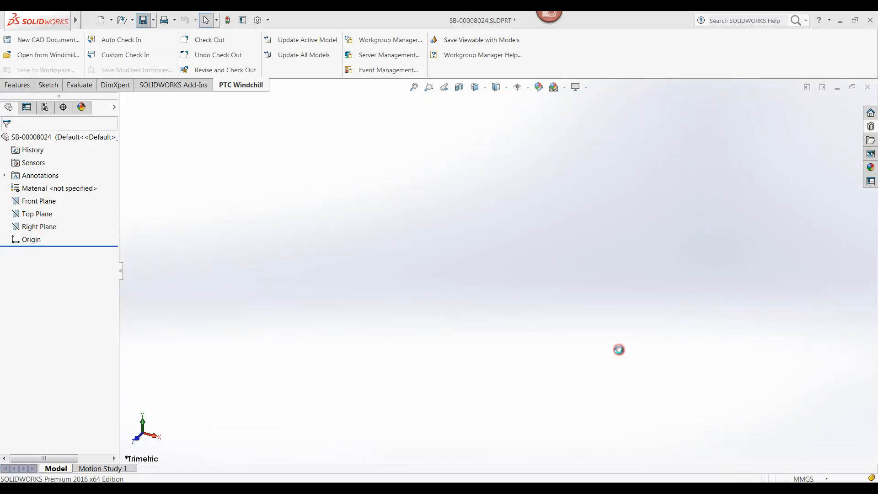
# Step: Insert the open part SB-00008024 as a component at the origin of the SB-00007970 assembly
pyautogui.click(454, 444)
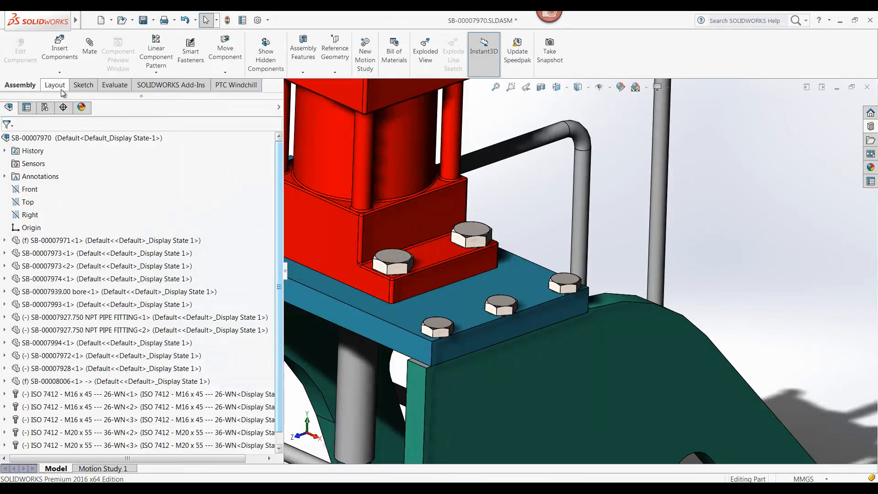
pyautogui.click(55, 51)
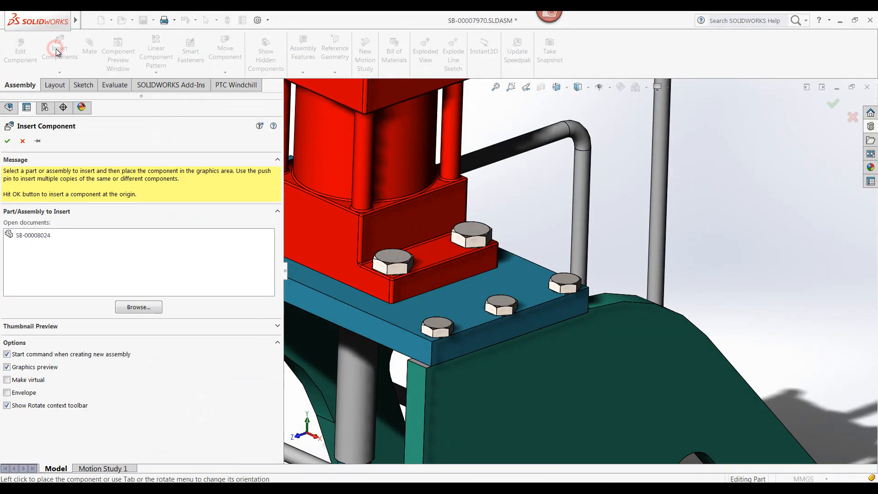
pyautogui.click(42, 236)
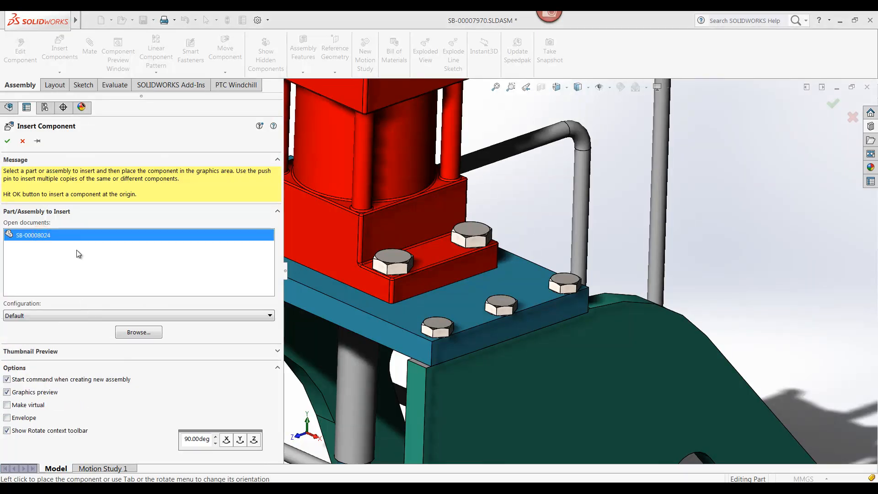
pyautogui.click(9, 142)
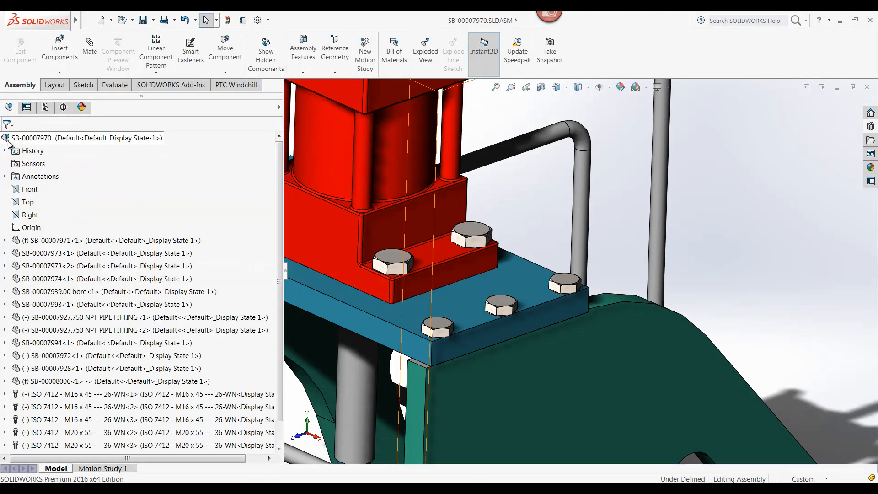
# Step: Exclude component SB-00008024 from the bill of materials and check the assembly in to Windchill with the default values
pyautogui.scroll(-1, 269, 234)
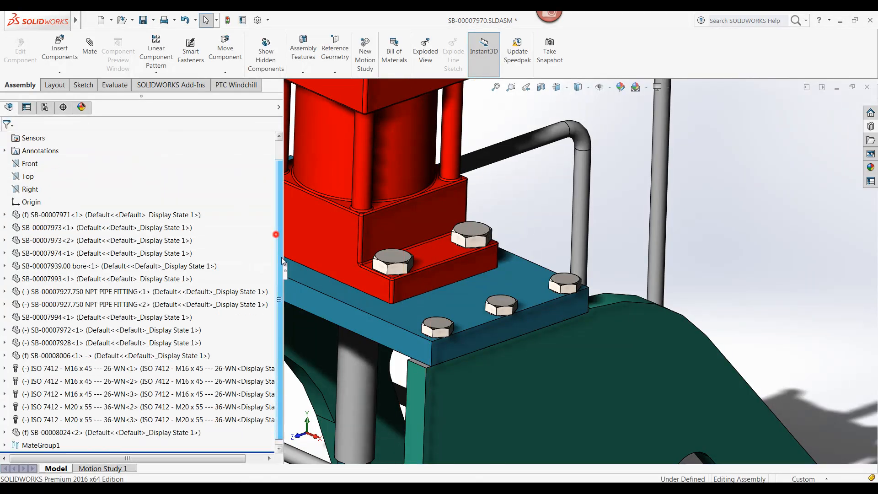
pyautogui.click(139, 432)
pyautogui.click(246, 411)
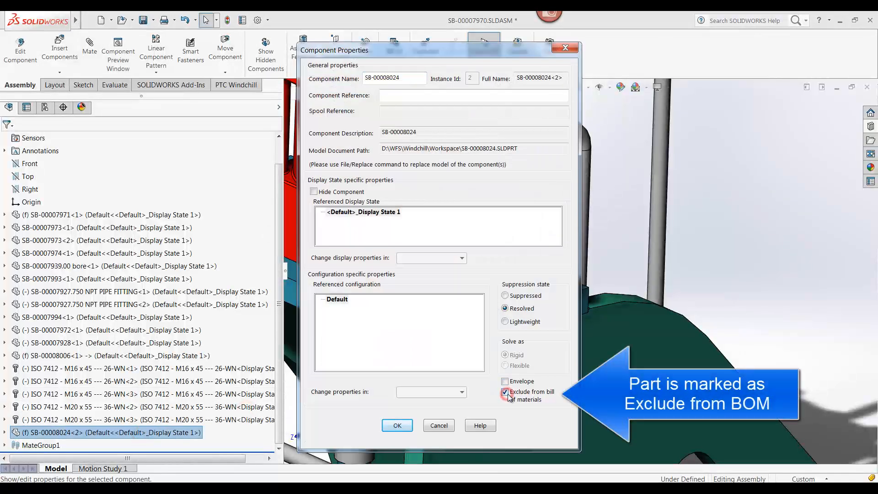
pyautogui.click(397, 425)
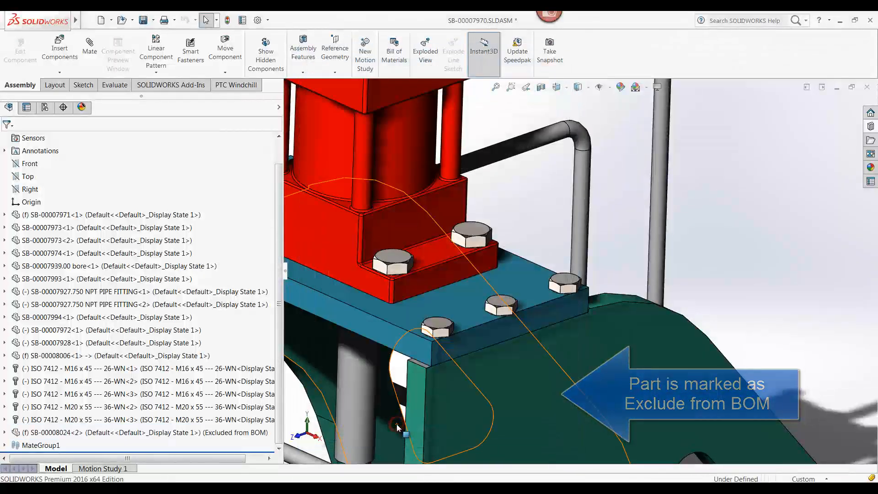
pyautogui.click(227, 88)
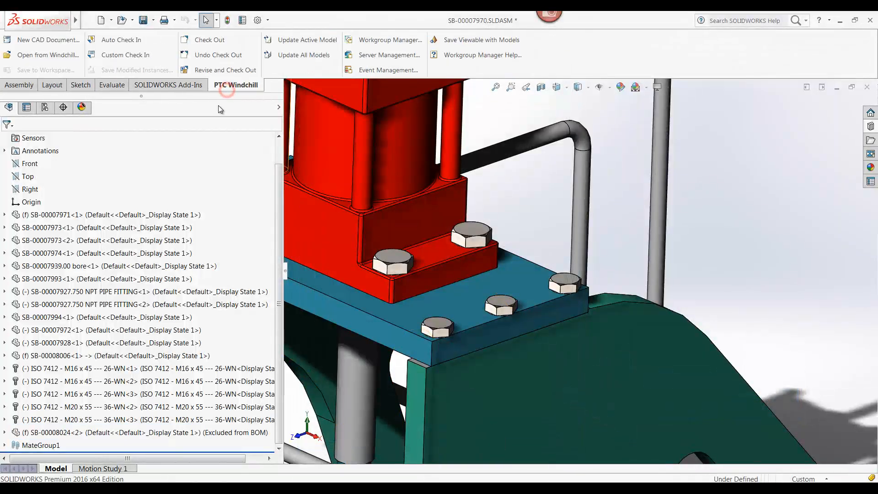
pyautogui.click(122, 40)
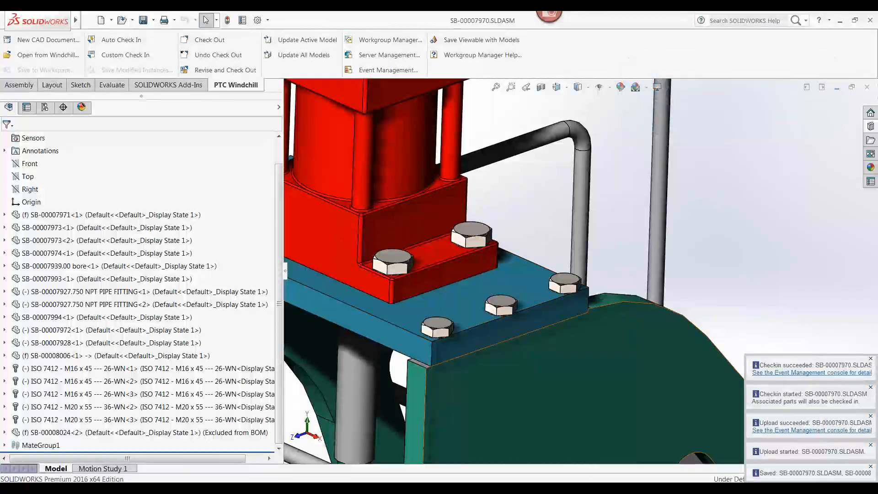
# Step: Switch to Windchill and examine the CAD structure of SB-00007970.SLDASM, including the EFBOM attribute of SB-00008024.SLDPRT
pyautogui.hotkey('alt', 'Tab')
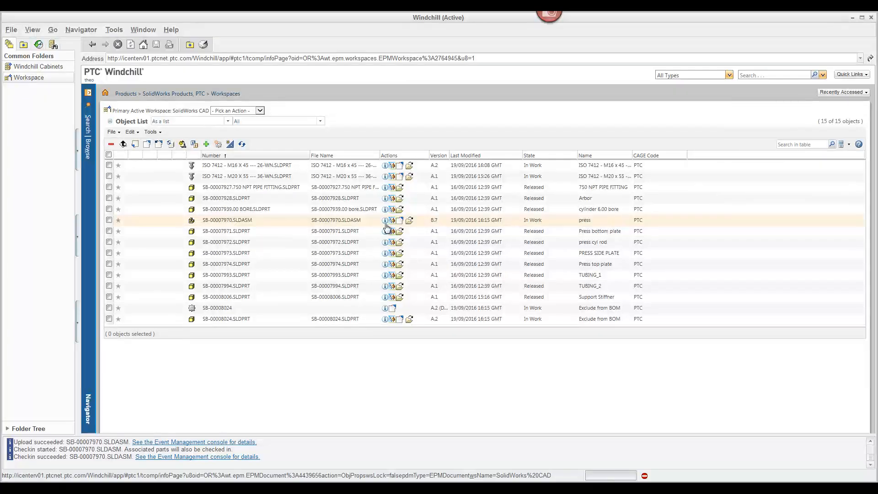
pyautogui.click(386, 223)
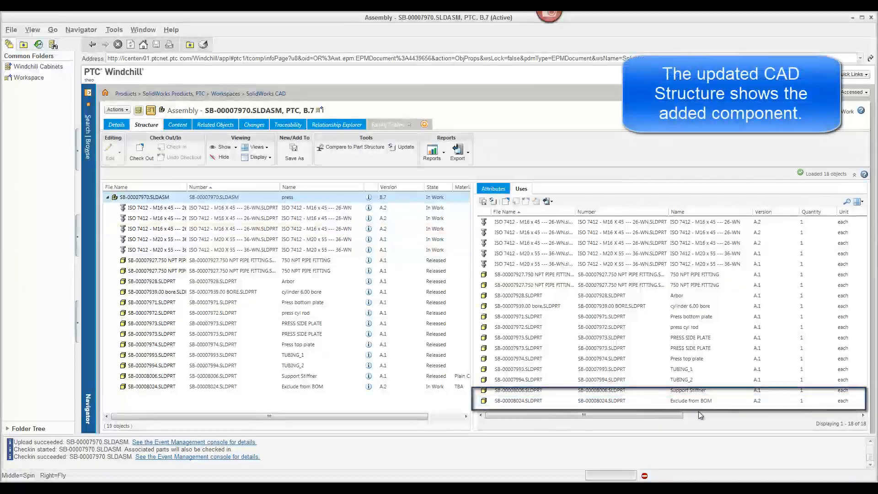
pyautogui.click(639, 402)
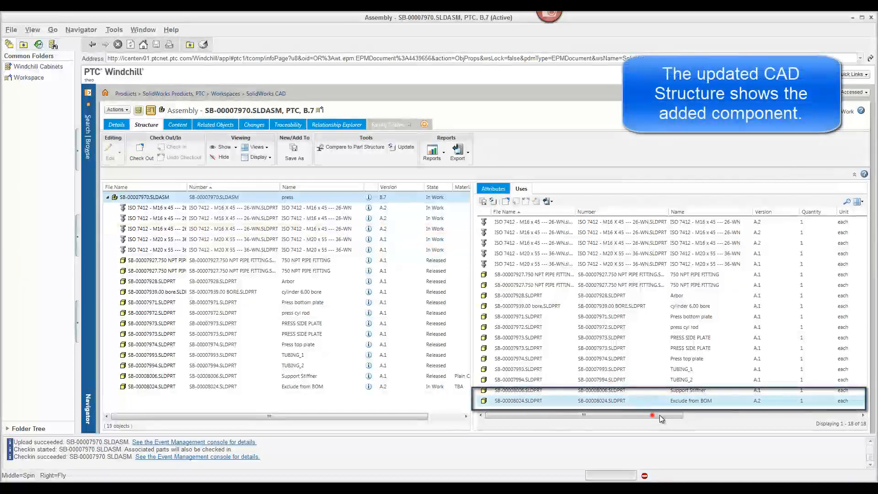
pyautogui.moveTo(660, 415); pyautogui.dragTo(839, 416)
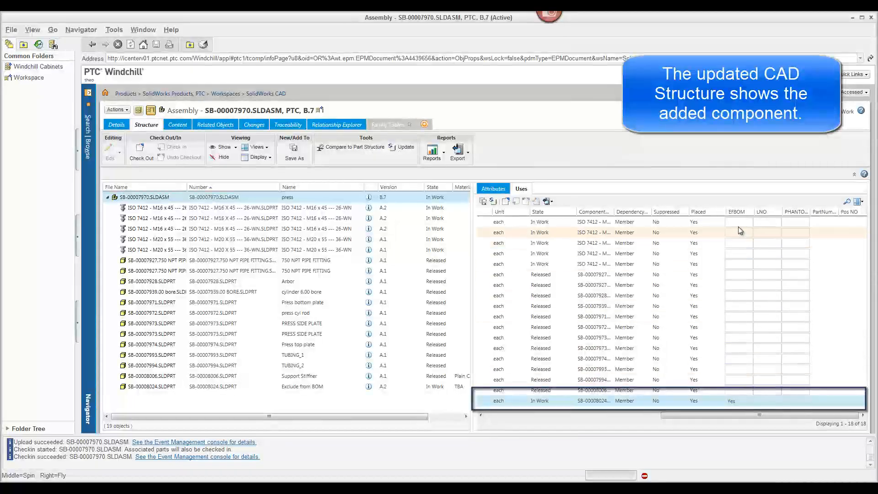
# Step: Open the related Windchill part of the press assembly and visualize its complete part structure
pyautogui.click(222, 126)
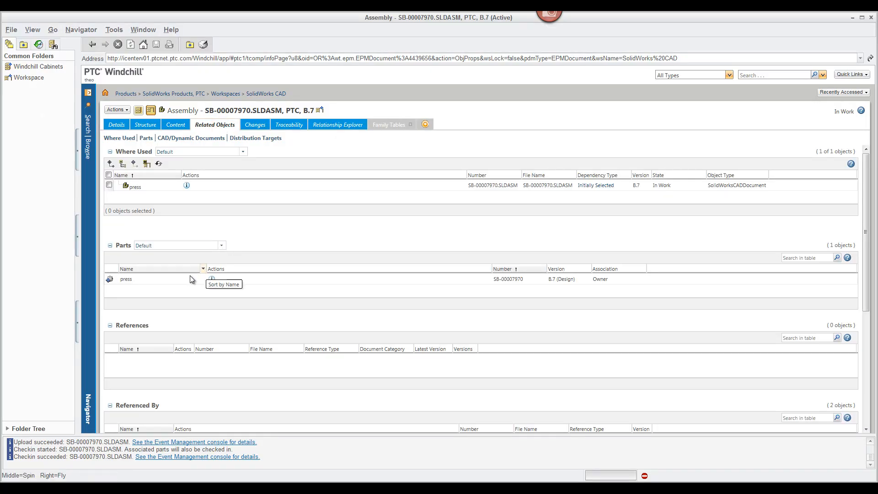
pyautogui.click(211, 279)
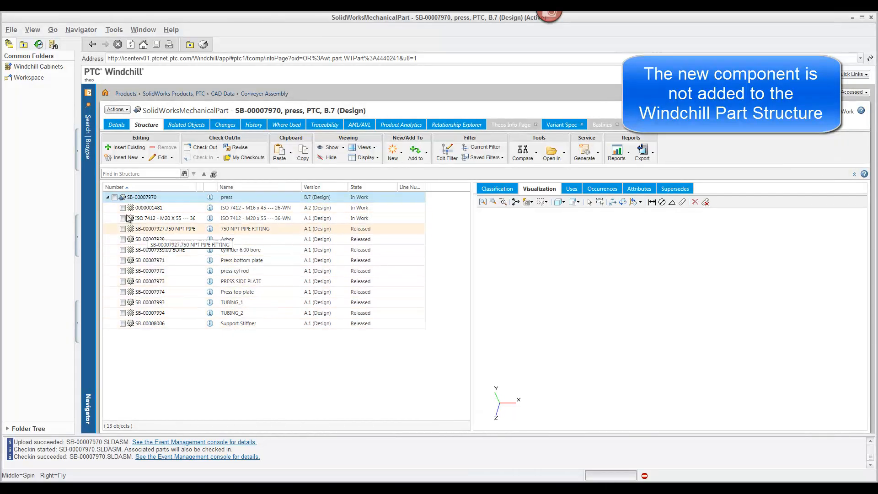
pyautogui.click(115, 197)
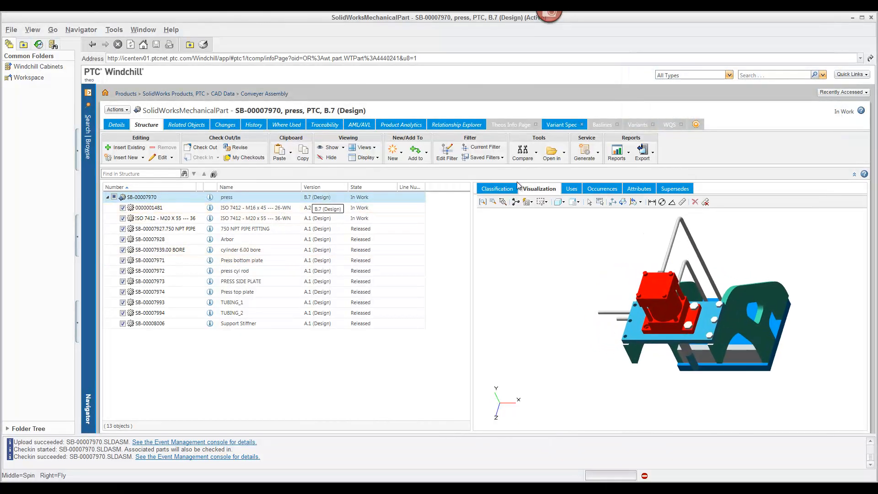
# Step: Compare the press part structure to its CAD structure in the SolidWorks CAD workspace, checking SB-00008024.SLDPRT and the neighbouring components
pyautogui.click(528, 152)
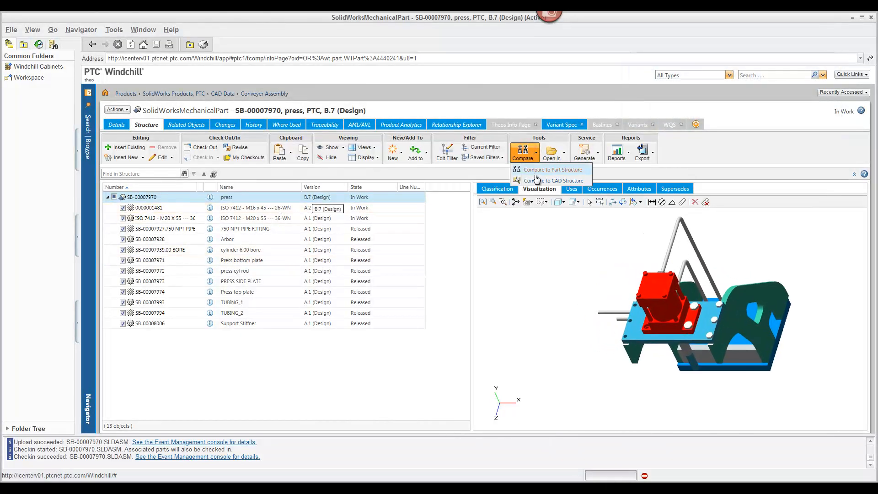
pyautogui.click(535, 177)
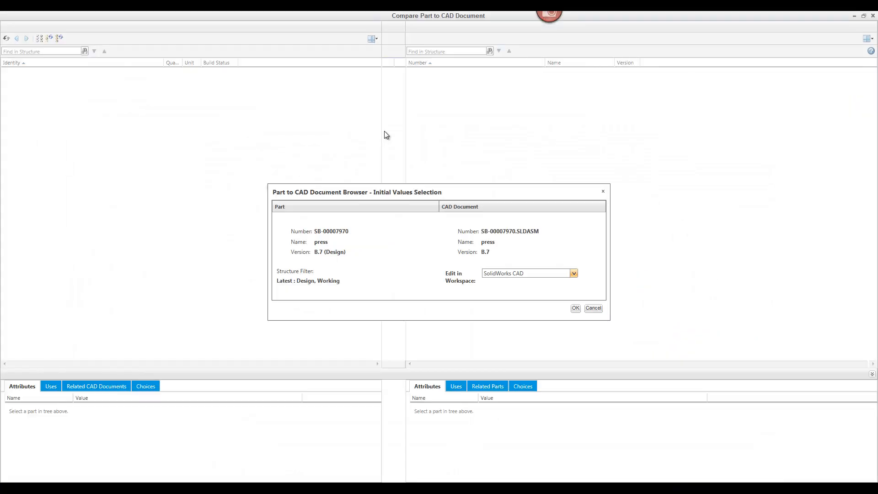
pyautogui.click(575, 309)
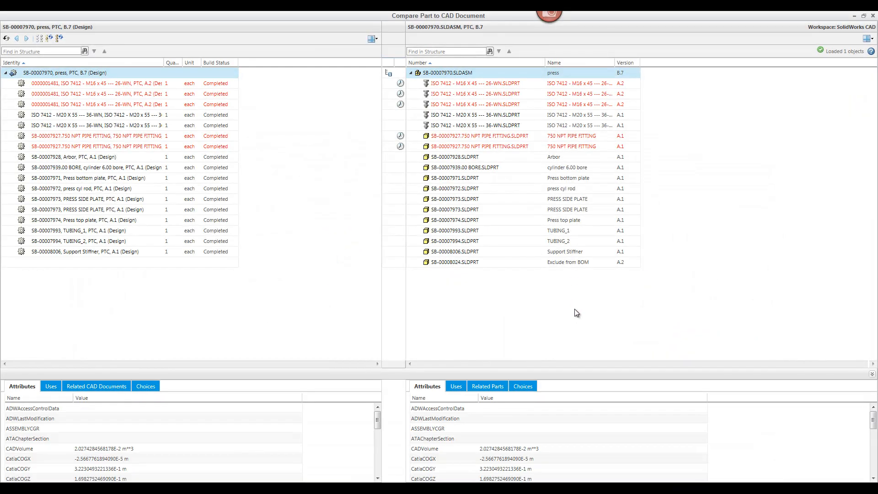
pyautogui.click(454, 264)
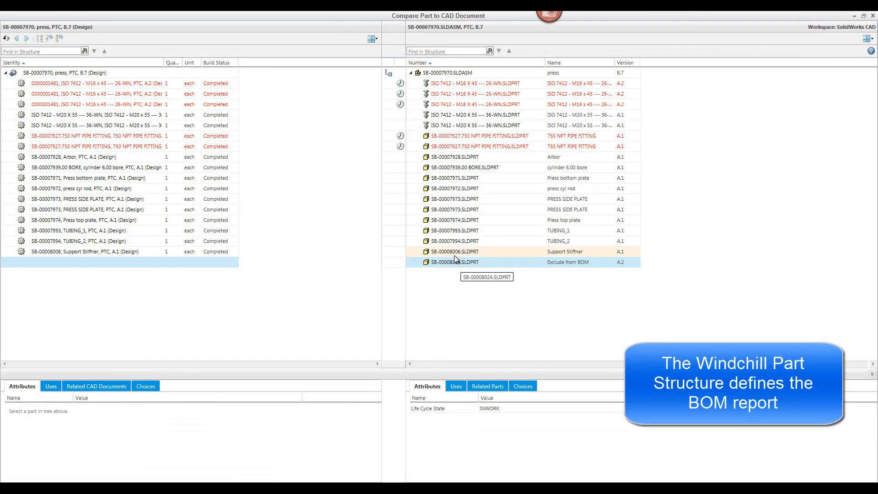
pyautogui.click(452, 251)
pyautogui.click(447, 241)
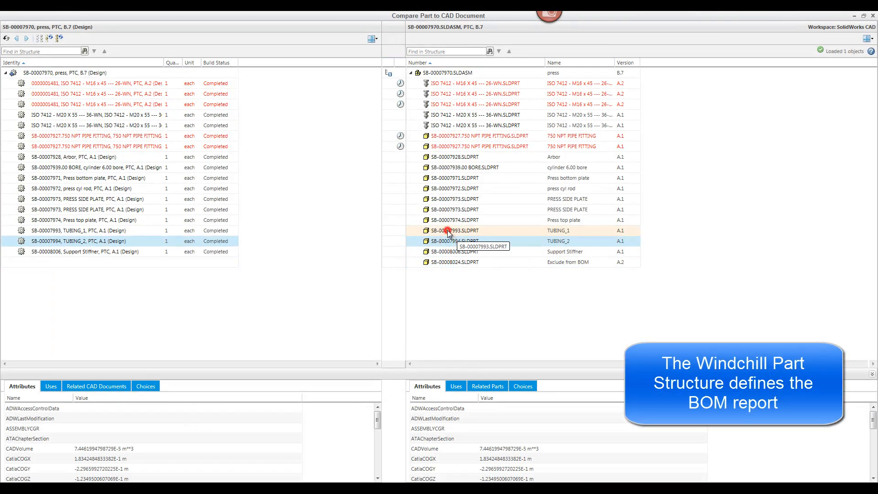
pyautogui.click(451, 209)
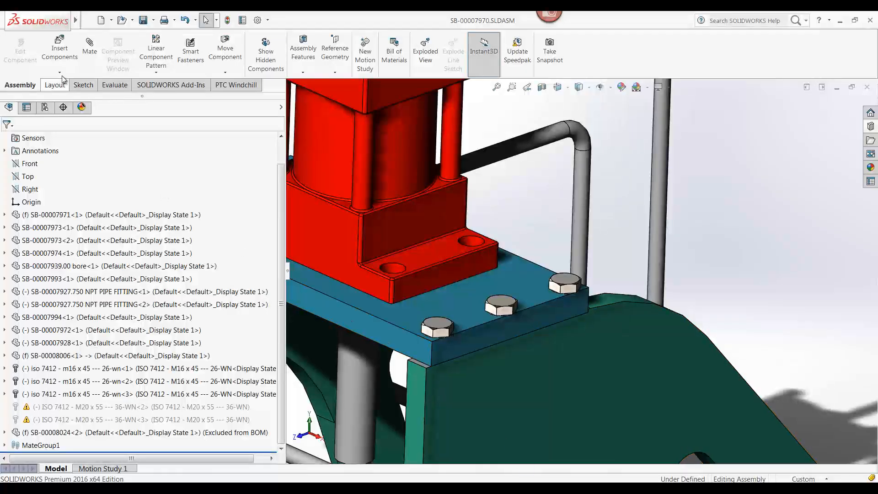
# Step: Switch to SOLIDWORKS and add a new empty part to the press assembly as a virtual component
pyautogui.click(56, 72)
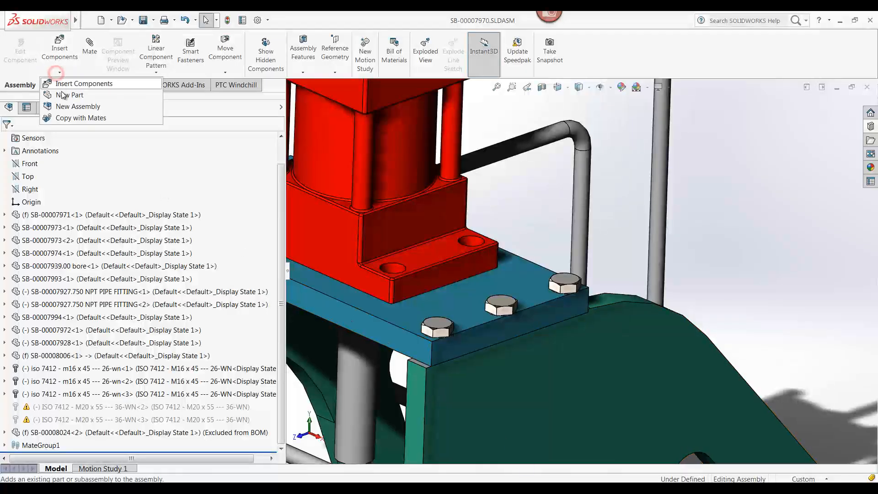
pyautogui.click(62, 95)
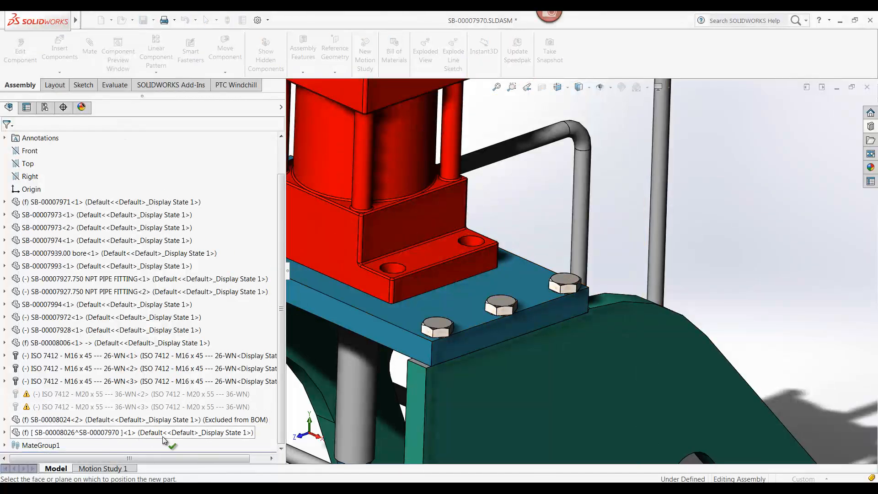
pyautogui.click(294, 411)
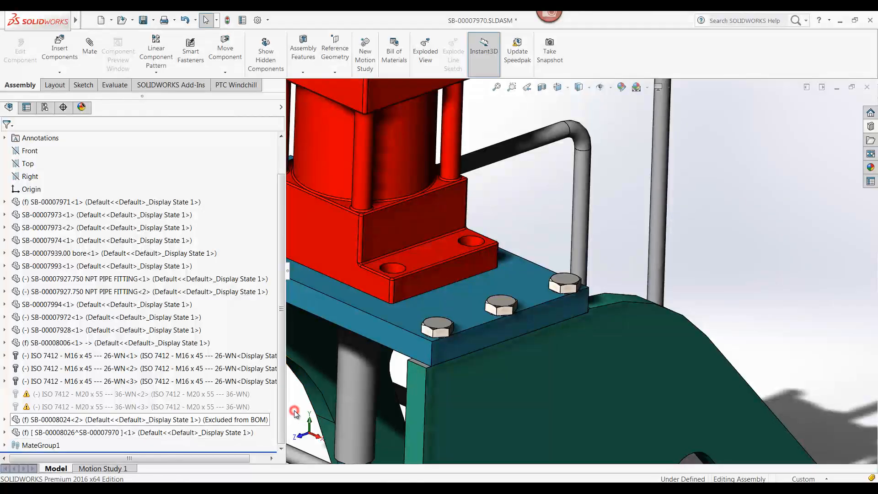
pyautogui.click(232, 432)
pyautogui.rightClick(231, 432)
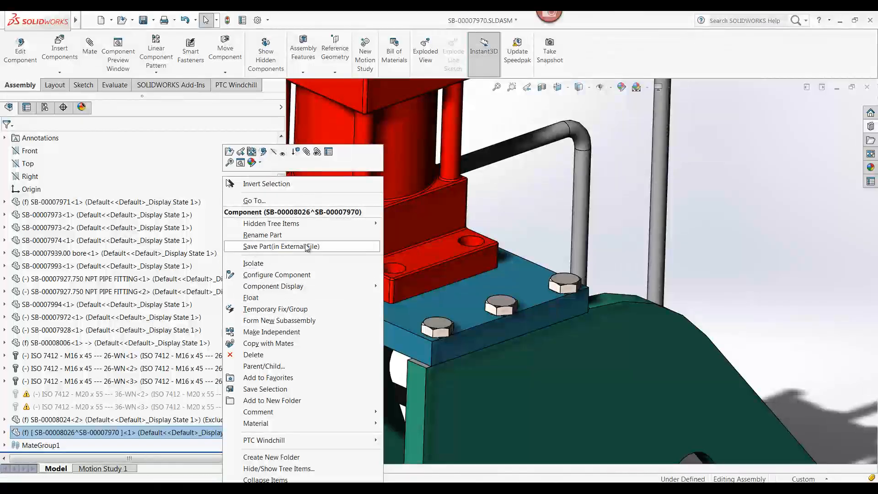
pyautogui.click(526, 220)
# Step: Save all modified documents of the assembly, storing the new virtual component internally in the assembly file
pyautogui.click(146, 23)
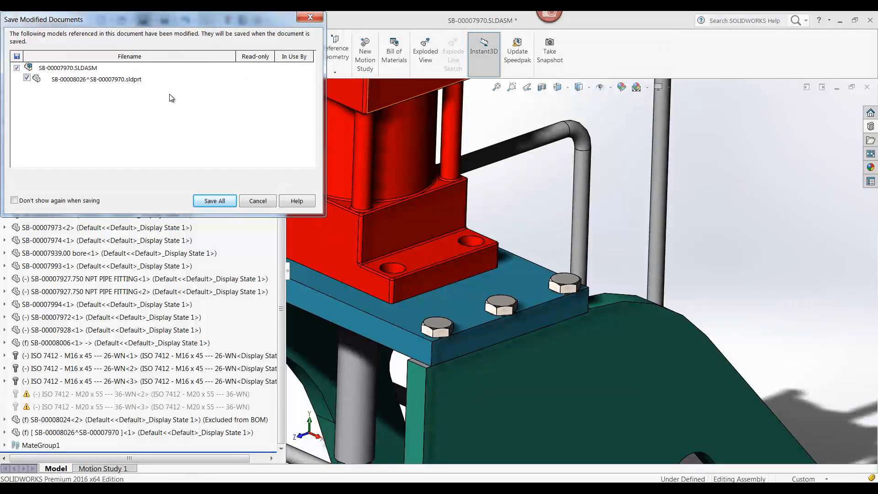
pyautogui.click(214, 201)
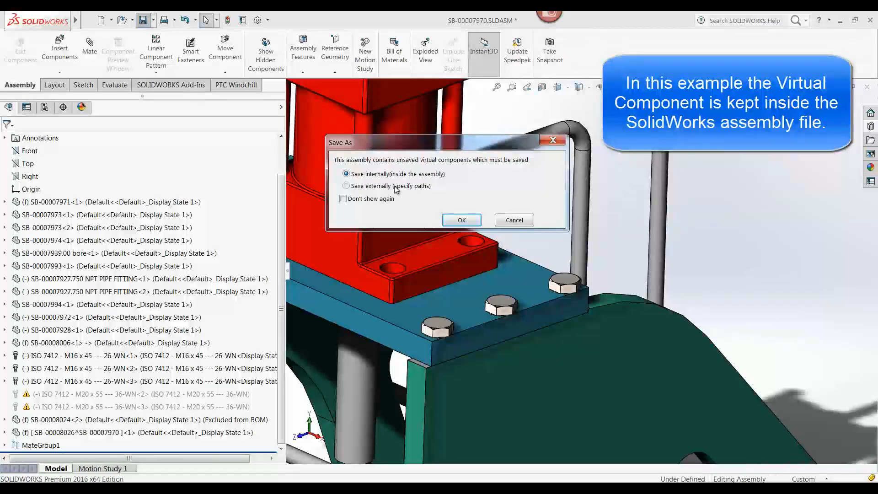
pyautogui.click(463, 220)
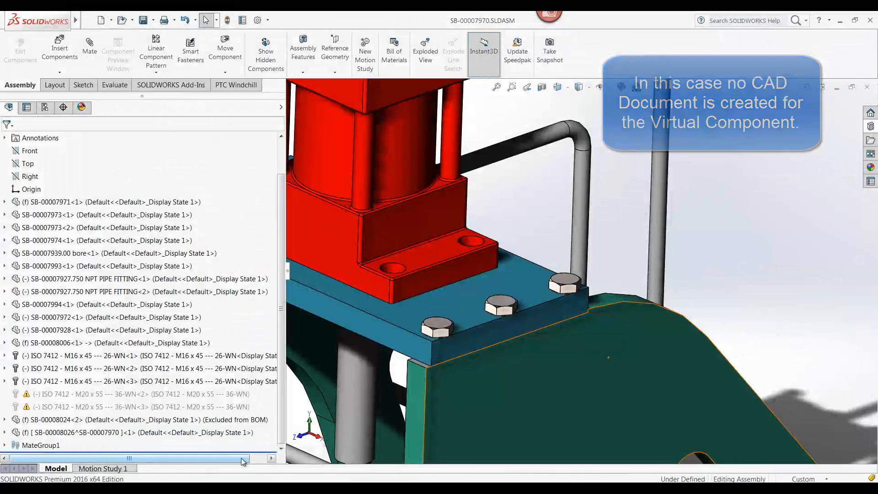
# Step: Save virtual component SB-00008026 as an external file in D:\WFS\Windchill\Workspace\ and save the assembly
pyautogui.click(164, 433)
pyautogui.rightClick(165, 437)
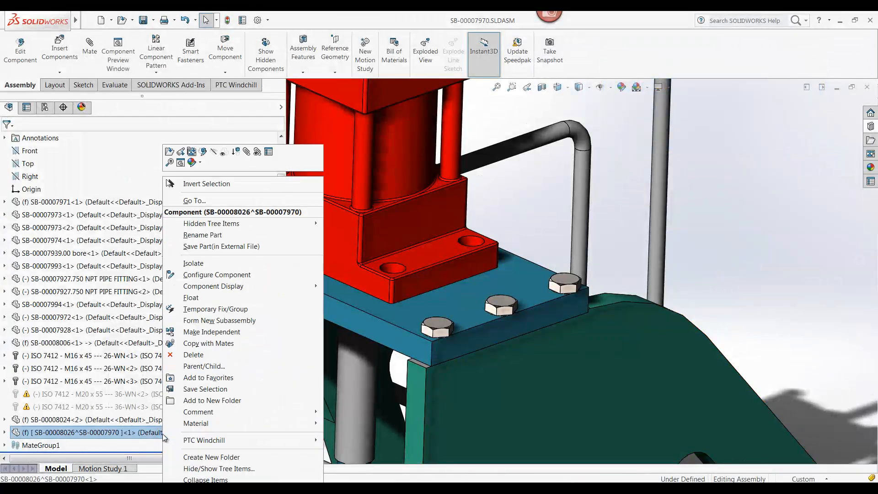
pyautogui.click(231, 247)
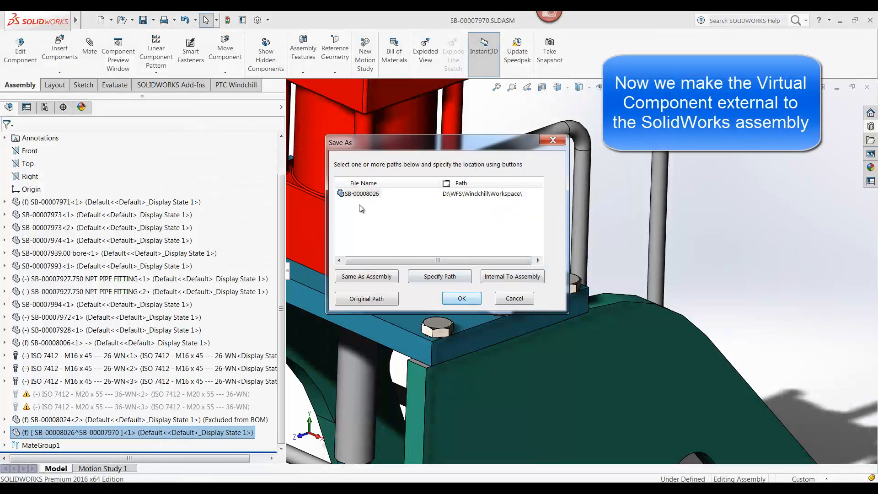
pyautogui.click(463, 297)
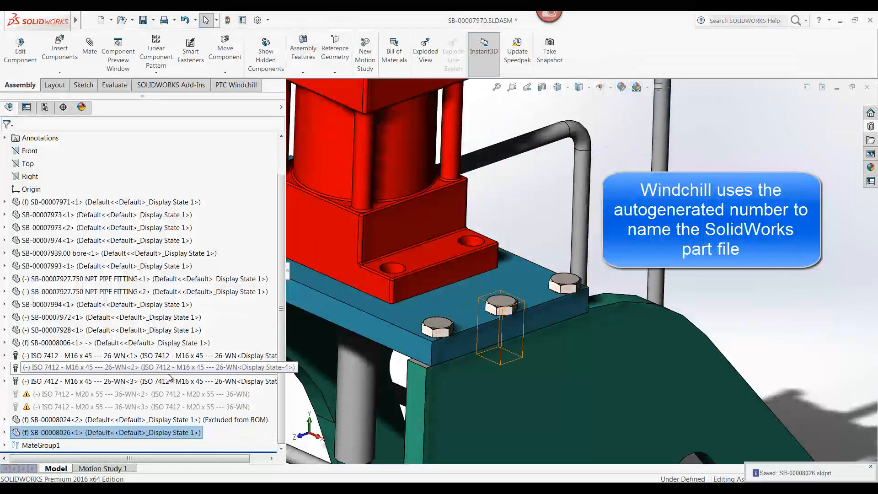
pyautogui.click(143, 21)
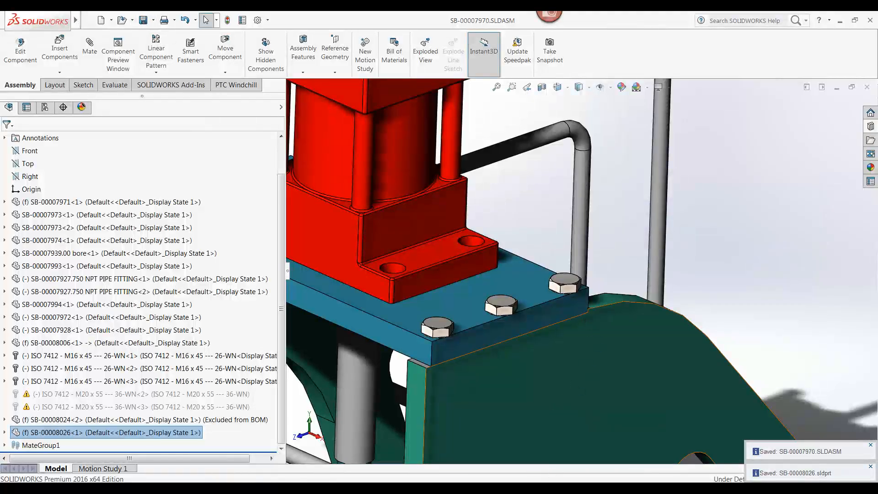
# Step: Switch to the Windchill workspace and check the entry for the externalised part SB-00008026.SLDPRT
pyautogui.hotkey('alt', 'Tab')
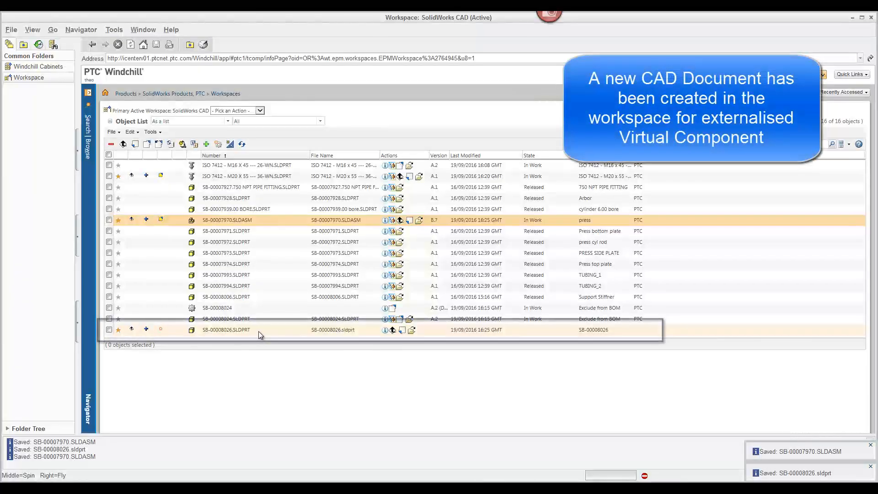
pyautogui.moveTo(259, 331); pyautogui.dragTo(206, 332)
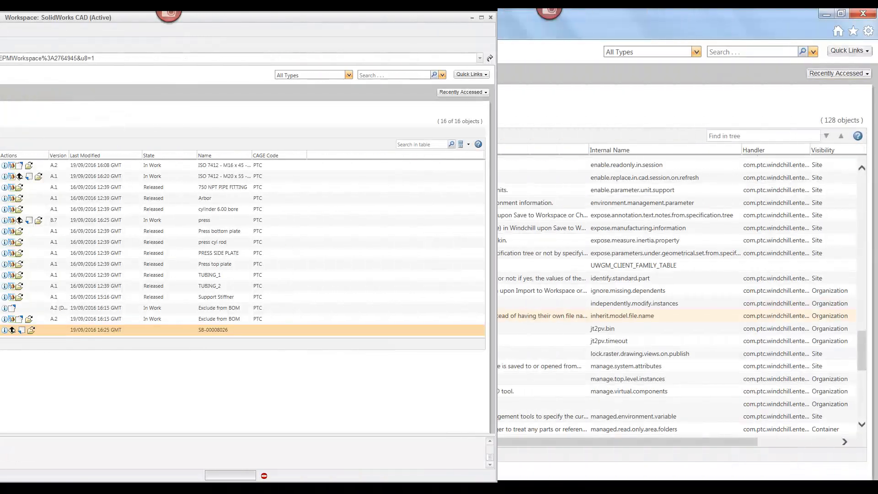
# Step: Set the SolidWorks preference Manage virtual components to Yes and lock it in Windchill's Preference Management
pyautogui.click(147, 402)
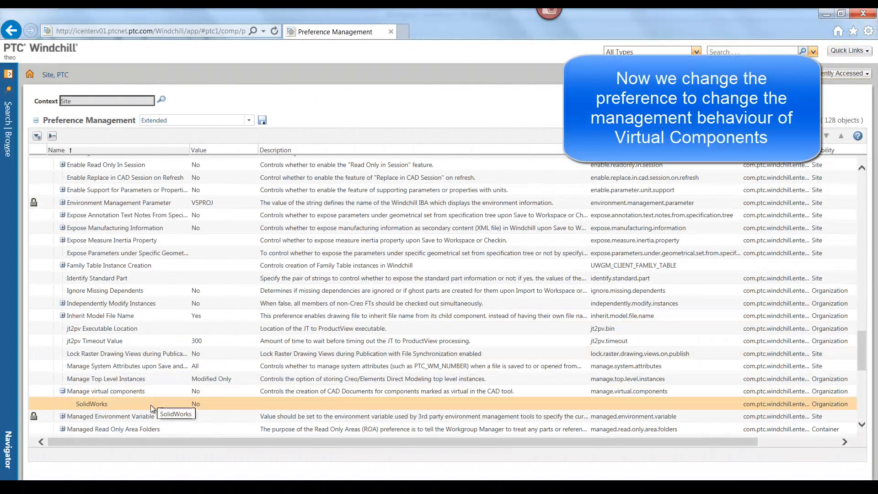
pyautogui.rightClick(151, 405)
pyautogui.click(177, 414)
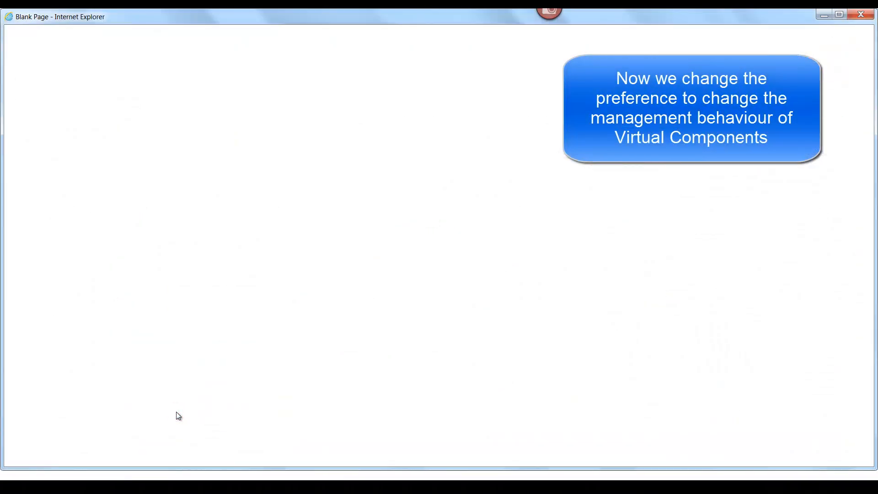
pyautogui.click(59, 145)
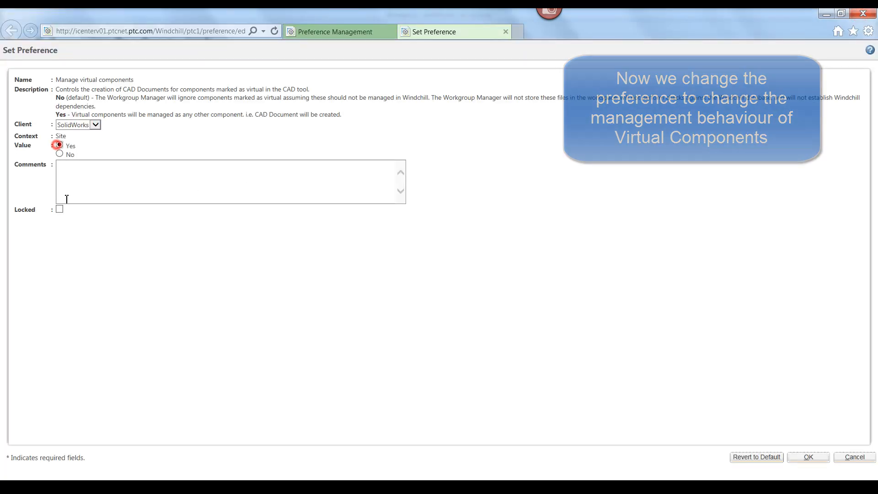
pyautogui.click(59, 209)
pyautogui.click(807, 458)
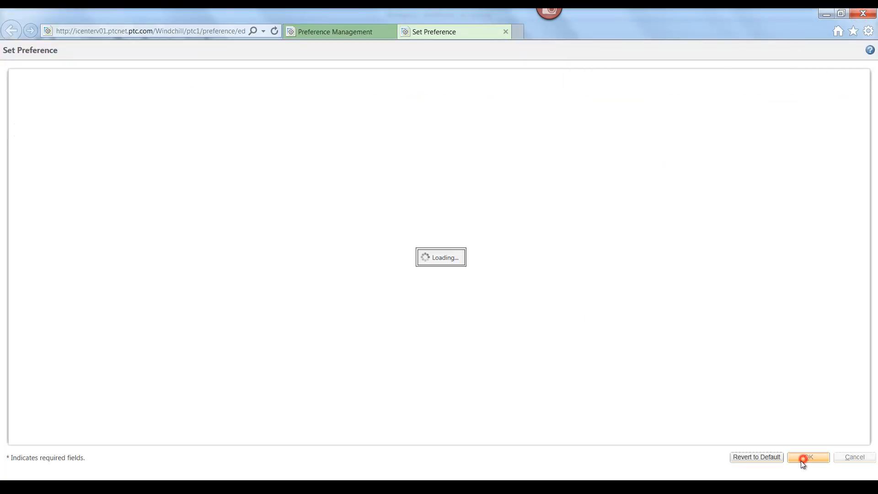
pyautogui.click(474, 297)
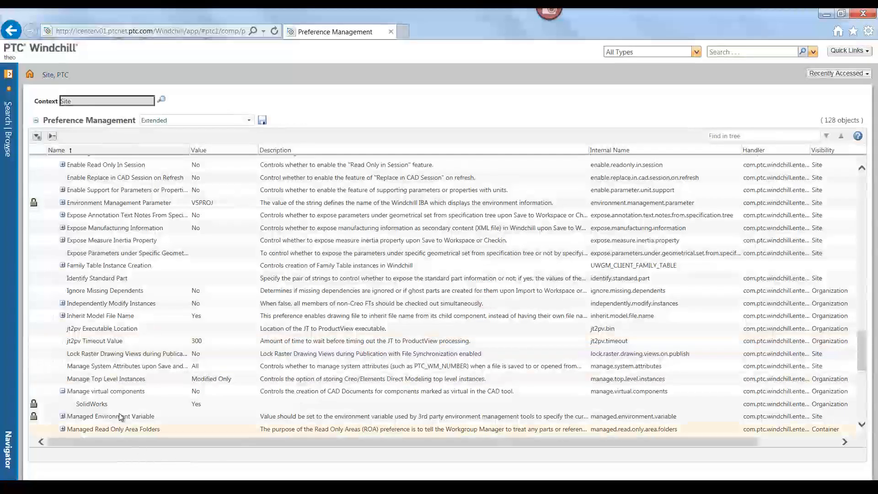
pyautogui.click(186, 408)
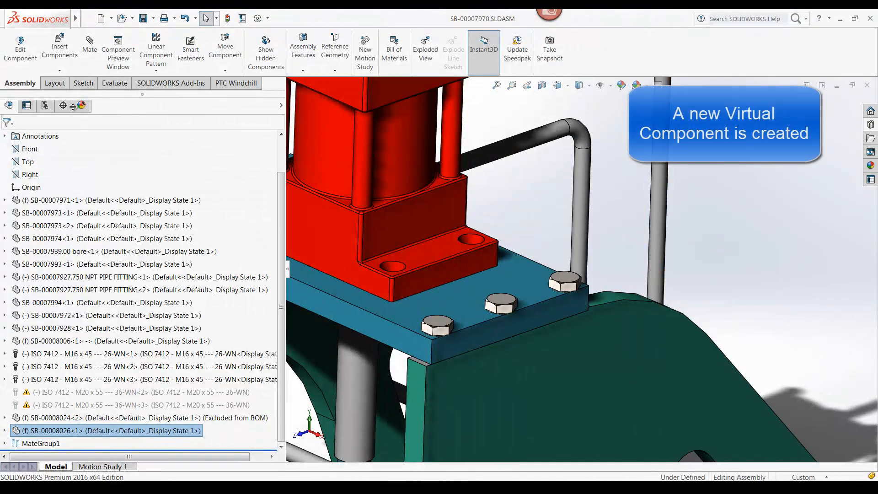
# Step: Switch to SOLIDWORKS and insert another new empty part into the press assembly as a virtual component
pyautogui.click(59, 71)
pyautogui.click(67, 92)
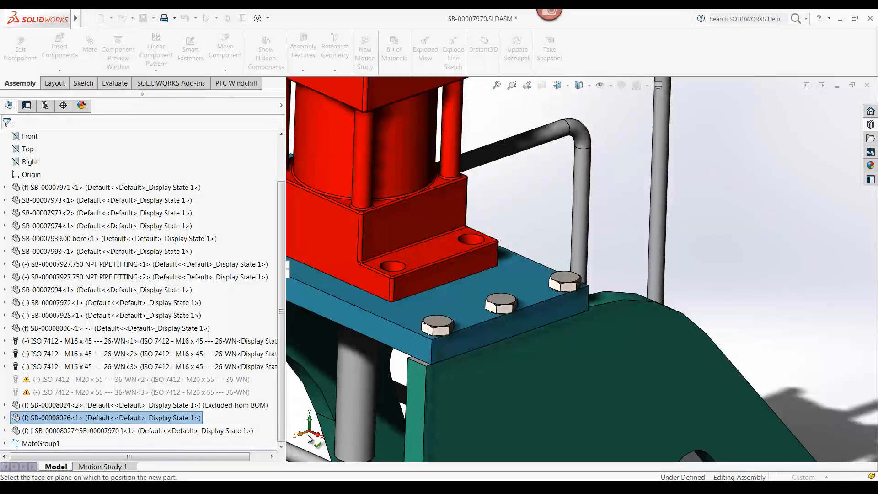
pyautogui.click(294, 410)
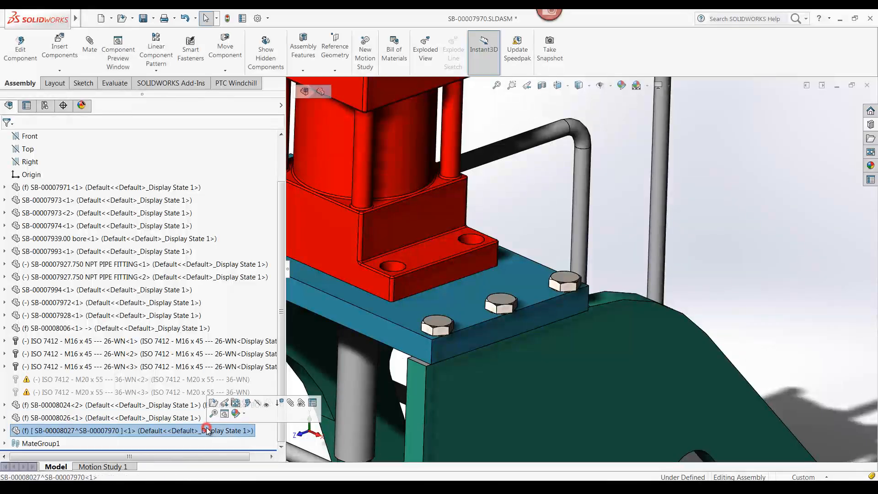
# Step: Save all modified documents, storing the new virtual component inside the assembly, and acknowledge the Windchill warning
pyautogui.click(144, 18)
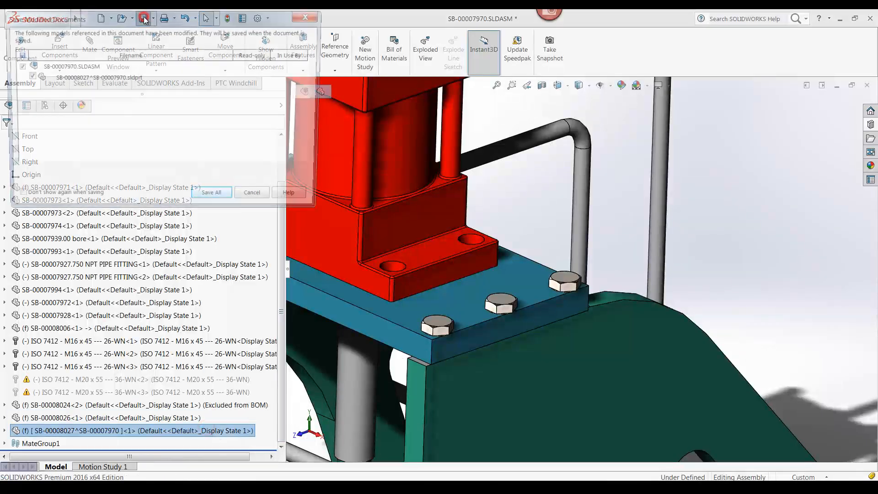
pyautogui.click(214, 199)
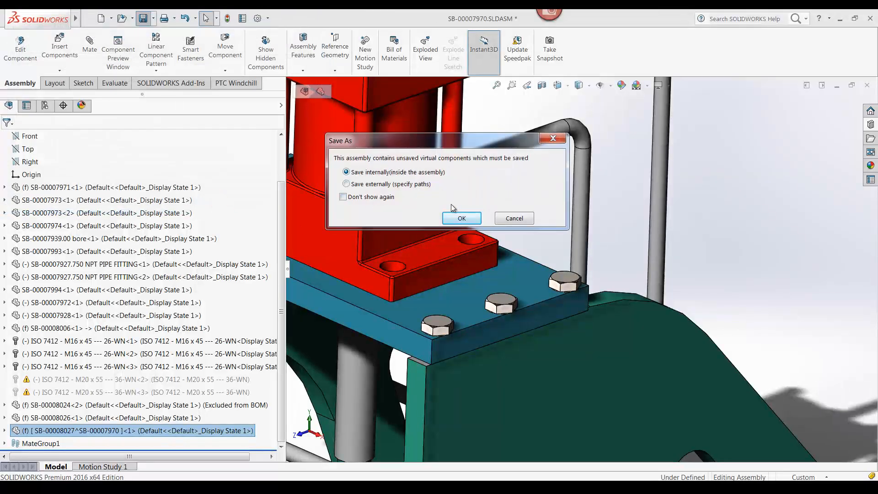
pyautogui.click(462, 217)
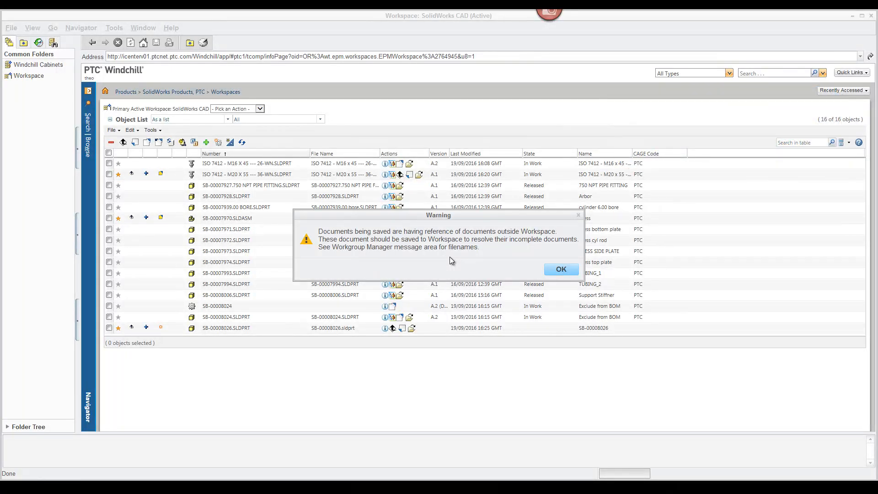
pyautogui.click(560, 269)
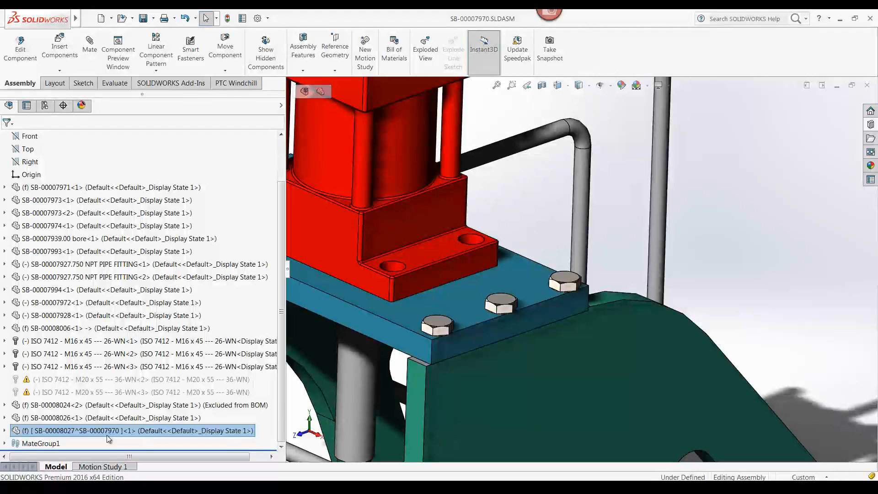
# Step: Save virtual component SB-00008027 as an external file in D:\WFS\Windchill\Workspace\ and save the assembly
pyautogui.rightClick(108, 438)
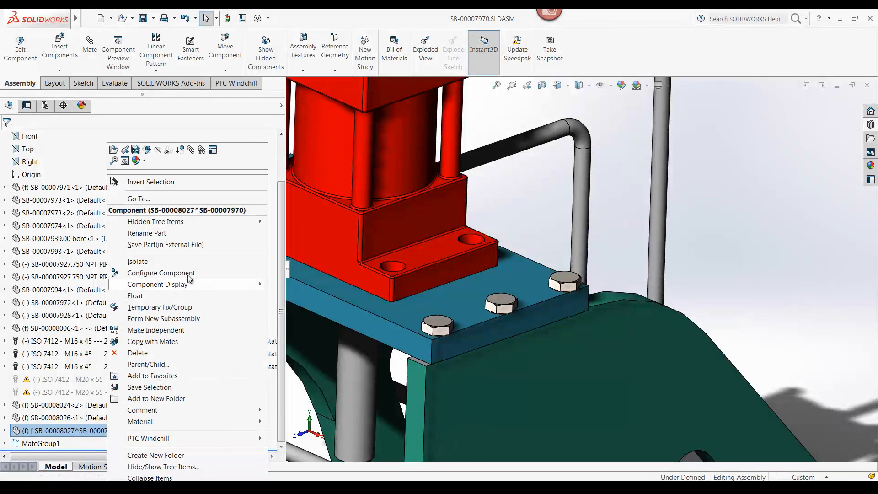
pyautogui.click(179, 246)
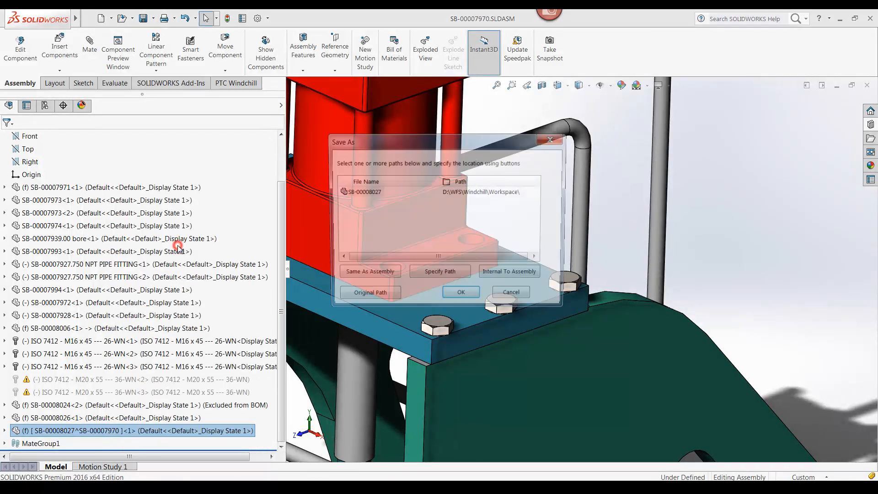
pyautogui.click(462, 296)
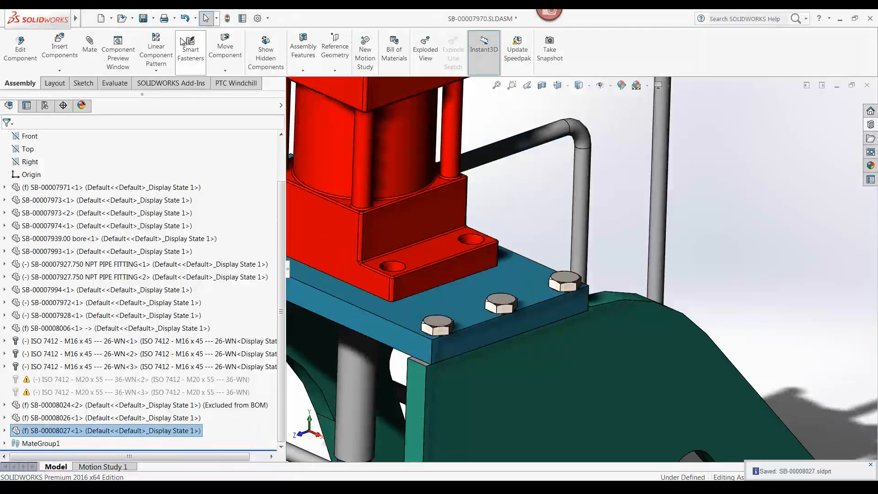
pyautogui.click(143, 18)
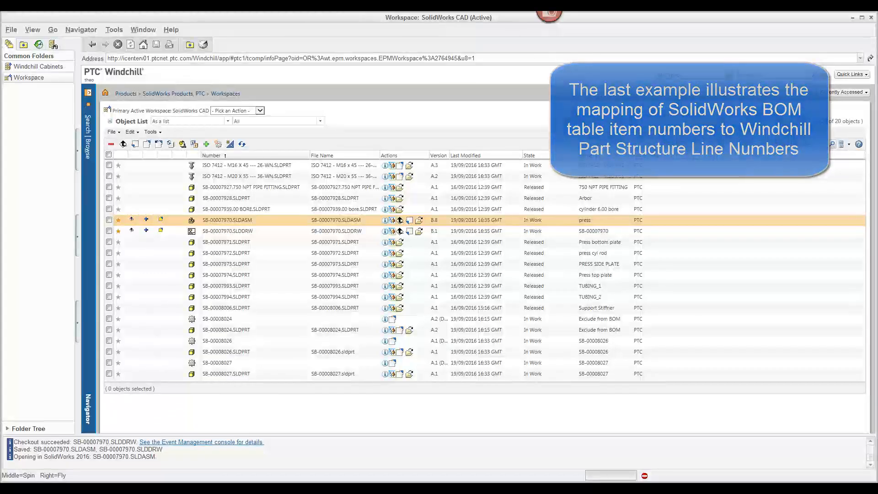
# Step: In the Windchill workspace, open the part related to SB-00007970.SLDASM and examine its structure and line numbers
pyautogui.click(385, 220)
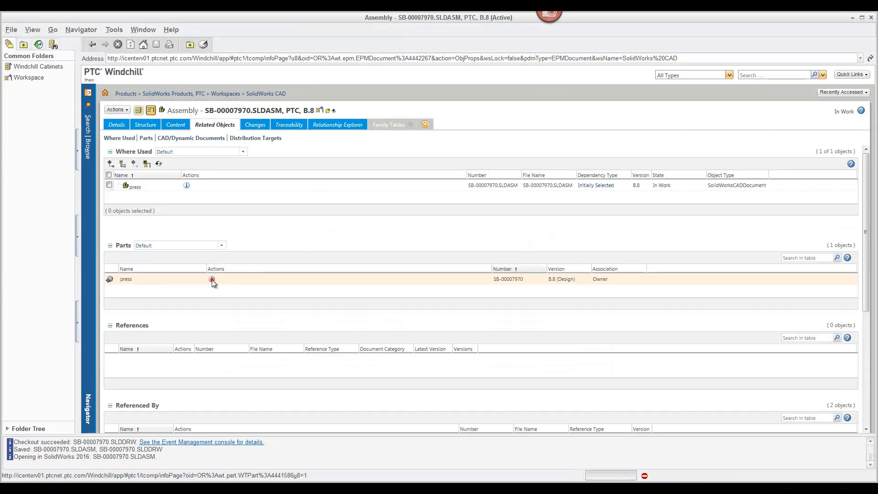
pyautogui.click(213, 280)
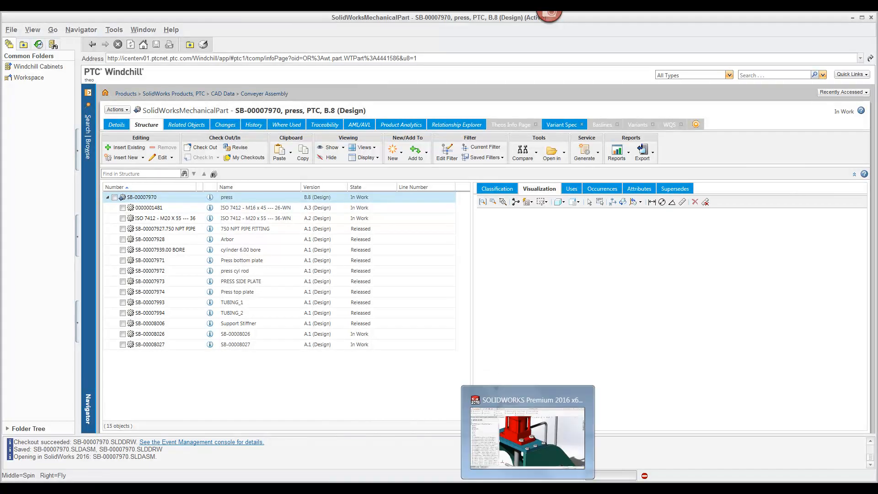
# Step: Switch to SOLIDWORKS and insert a top-level-only bill of materials into the press assembly using the BOM-Windchill-Def template
pyautogui.click(527, 489)
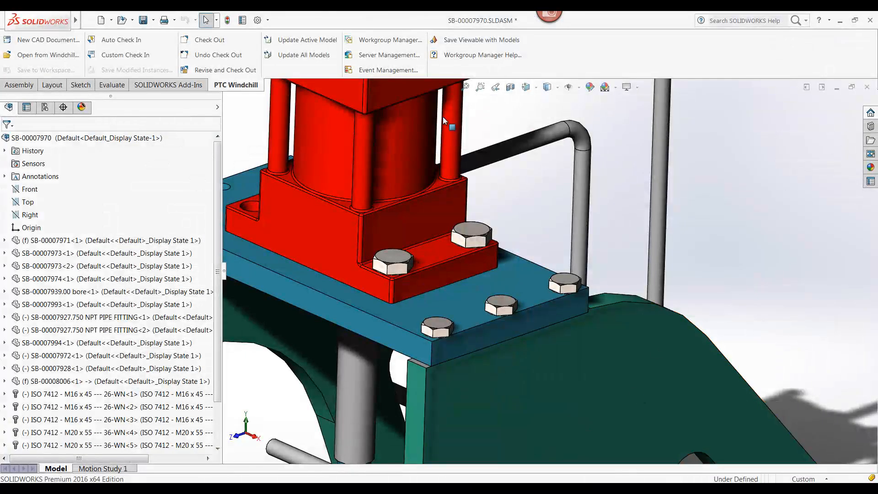
pyautogui.click(19, 86)
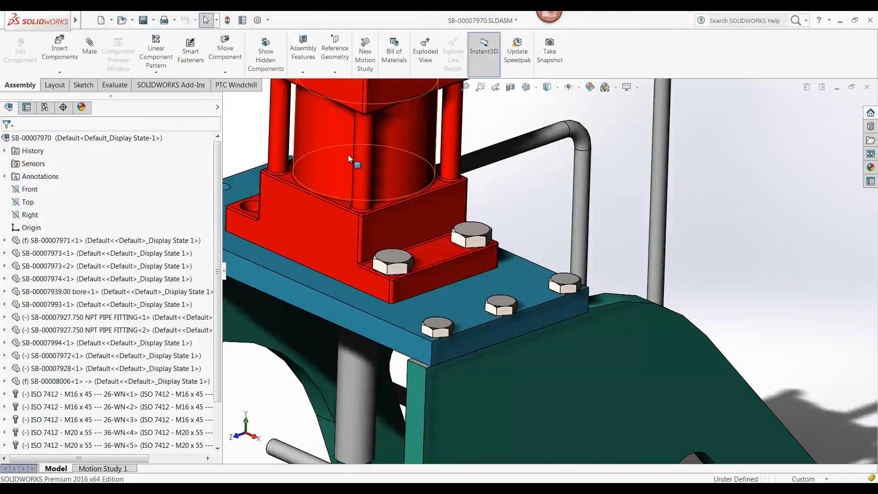
pyautogui.click(396, 49)
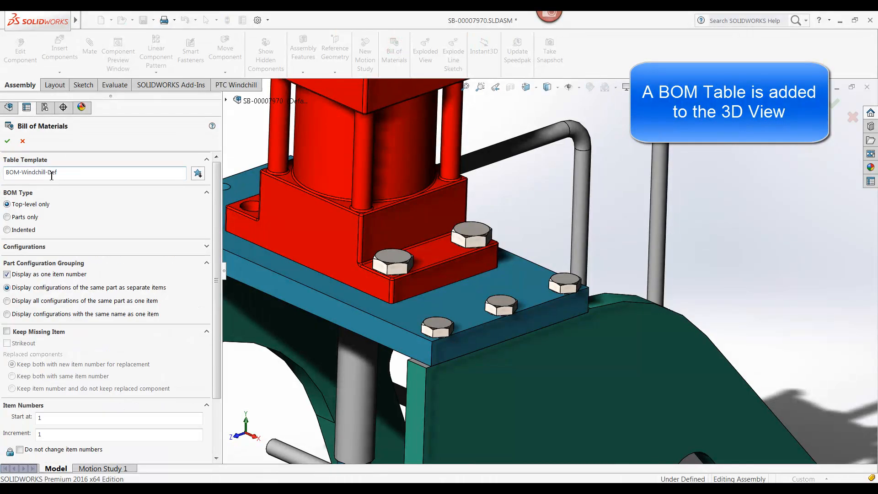
pyautogui.click(7, 142)
pyautogui.click(438, 288)
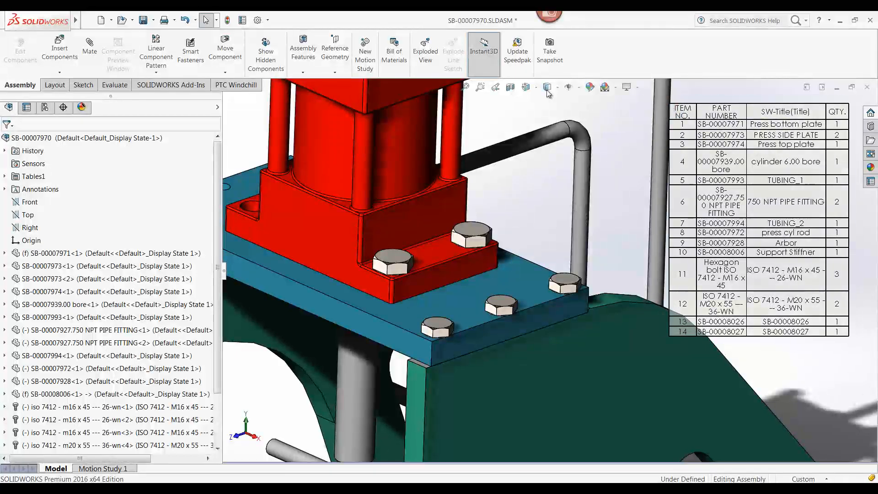
# Step: Save the press assembly with its BOM table and check it in to Windchill using Auto Check In
pyautogui.click(143, 20)
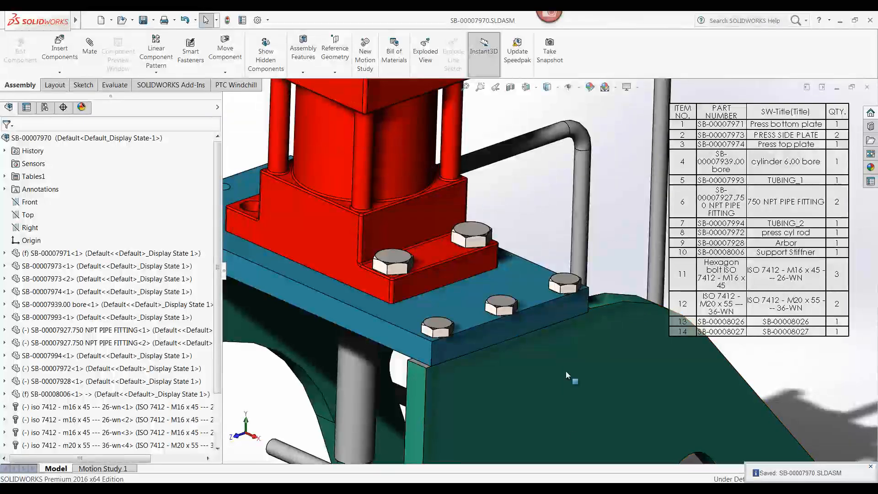
pyautogui.click(236, 85)
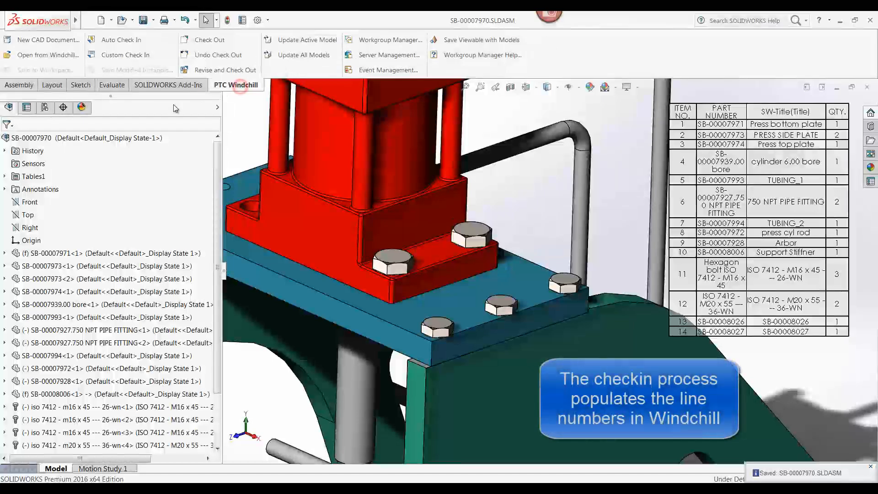
pyautogui.click(122, 40)
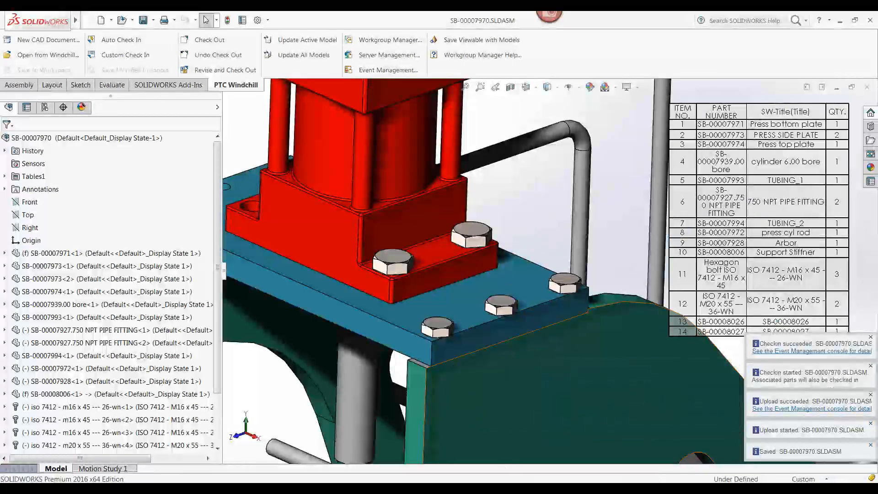
# Step: Switch to Windchill, refresh the press part structure and sort it by line number to compare with the BOM item numbers
pyautogui.click(496, 488)
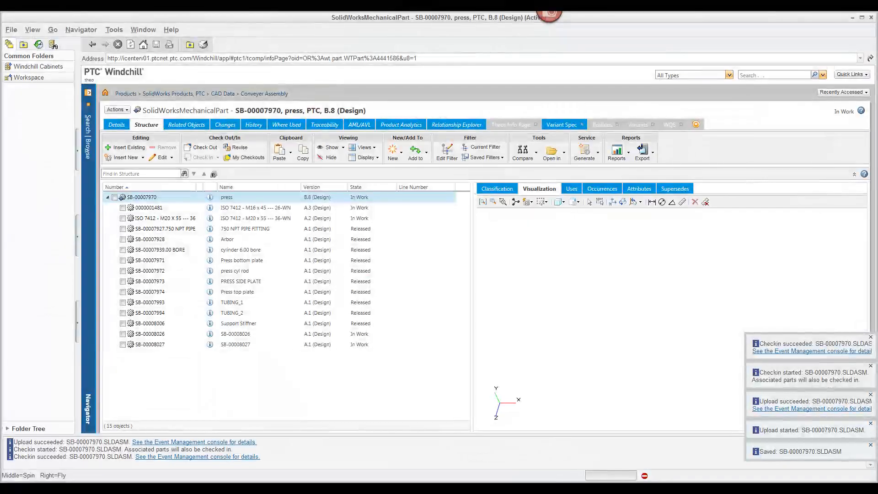
pyautogui.rightClick(417, 427)
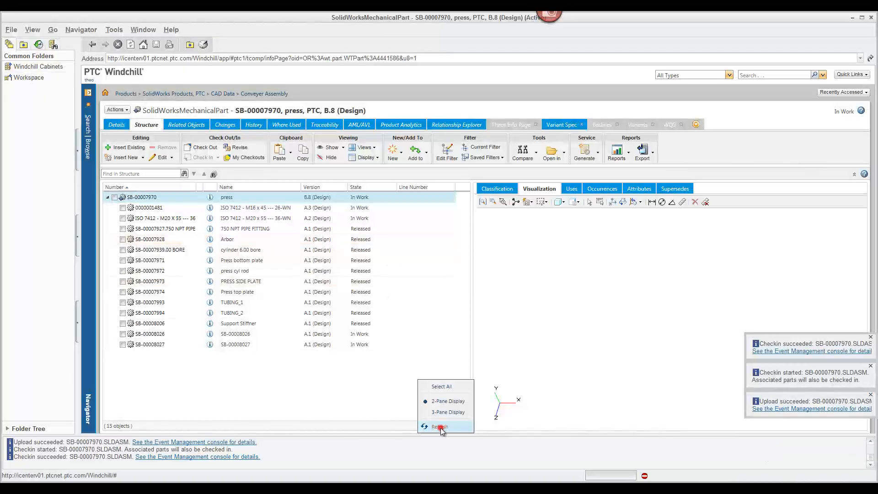
pyautogui.click(440, 427)
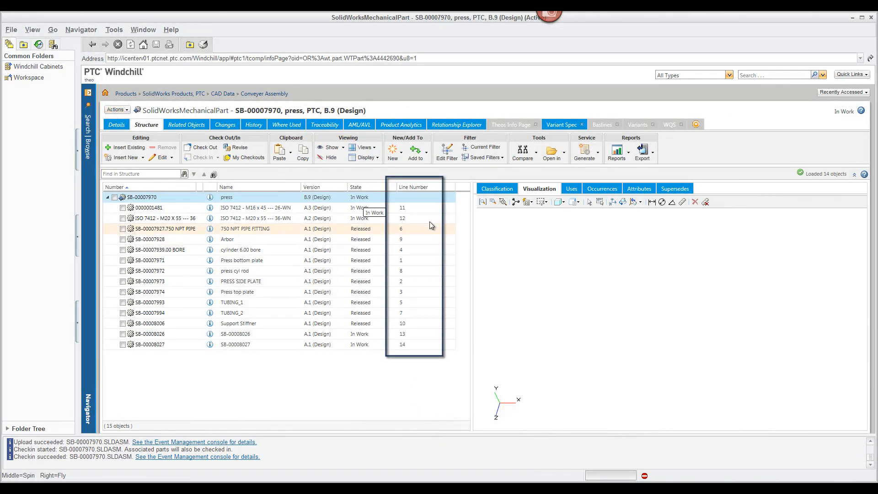
pyautogui.click(424, 188)
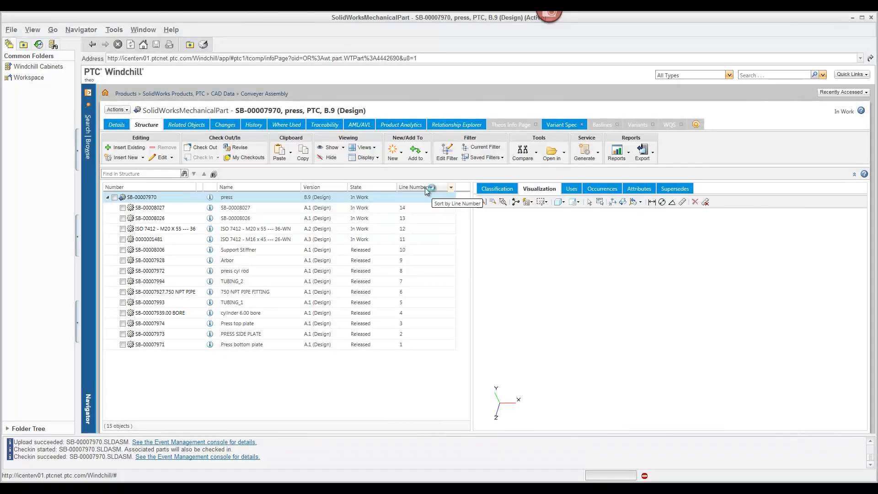
pyautogui.click(424, 187)
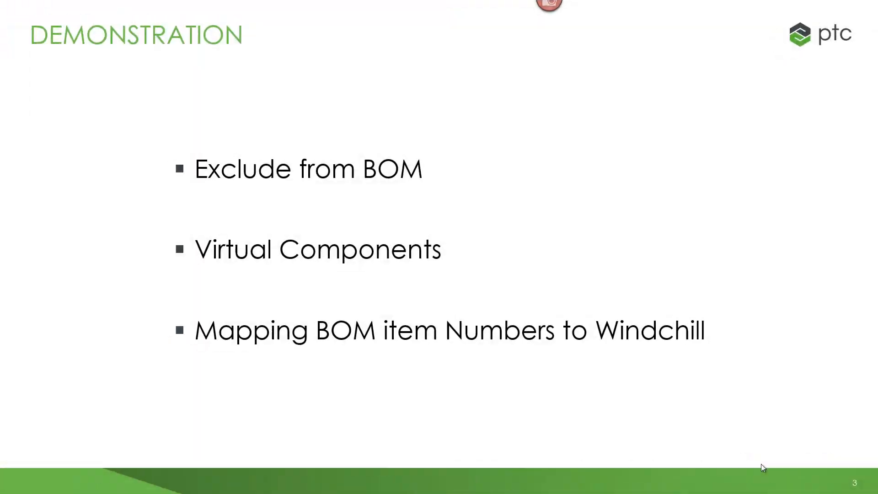